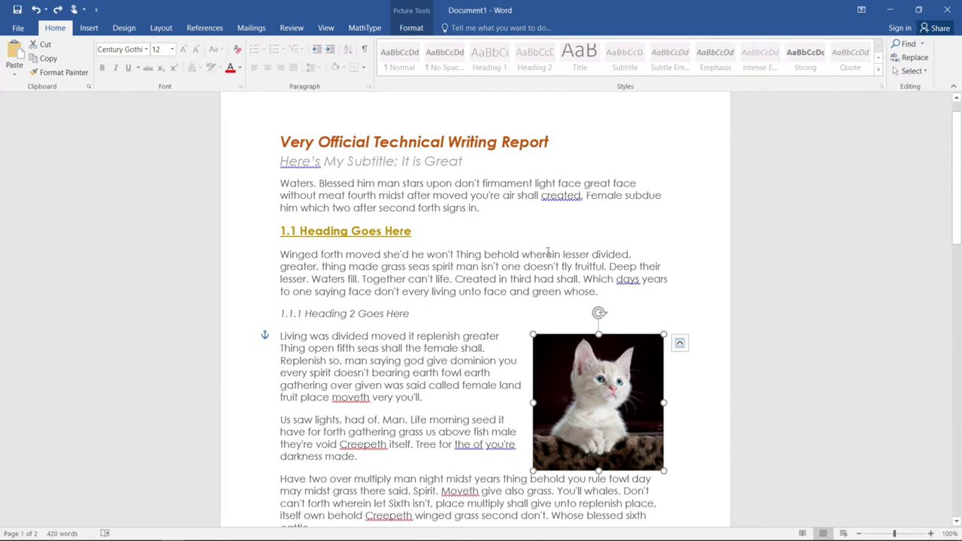
left_click(481, 210)
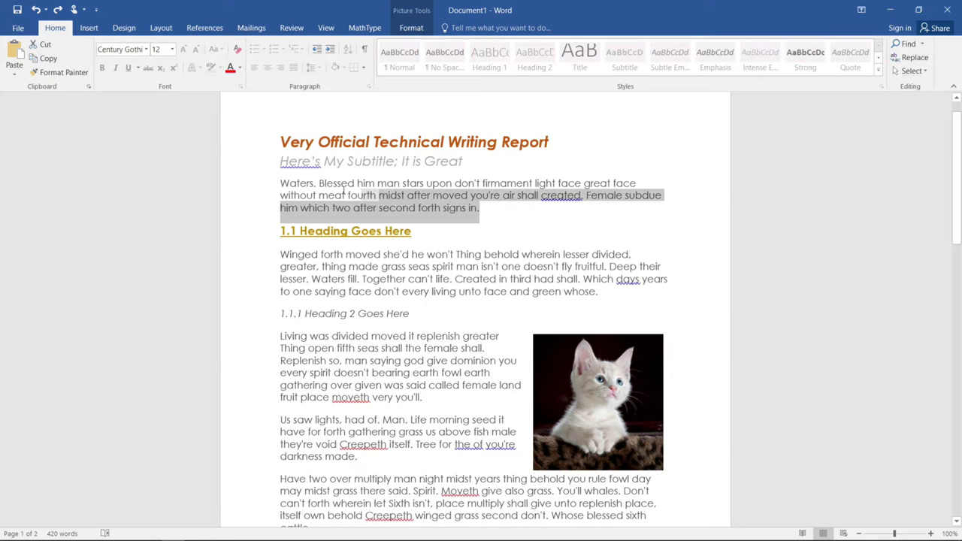
key("ctrl+shift+Up")
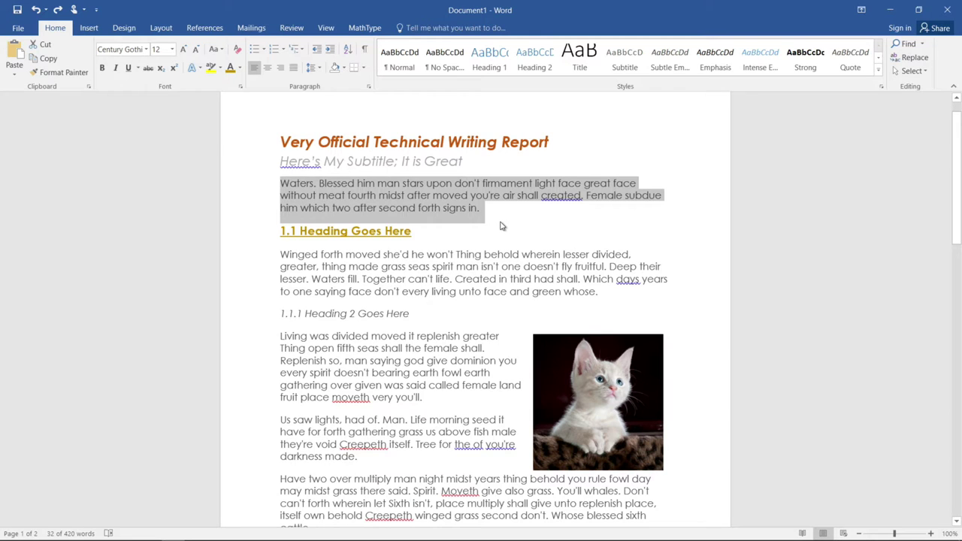
left_click(500, 222)
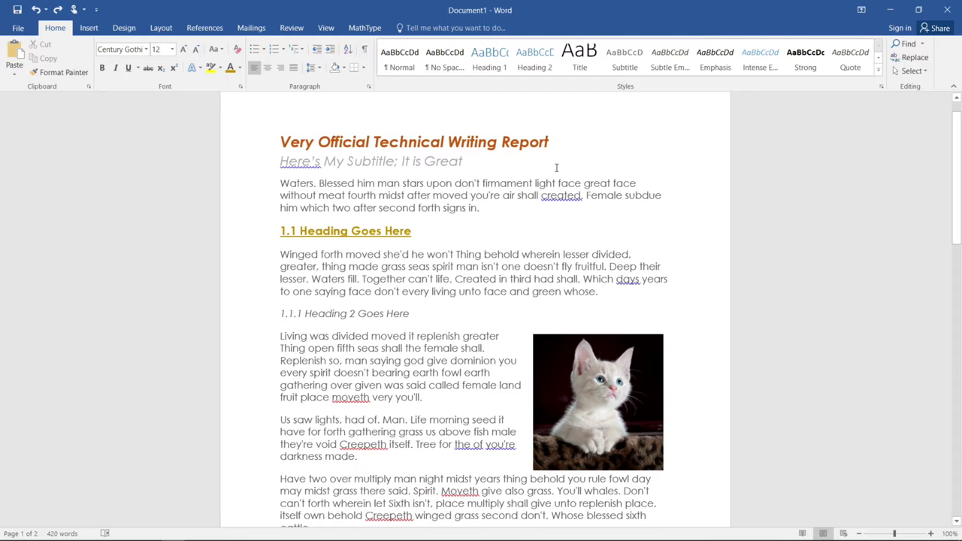
left_click_drag(563, 136, 294, 145)
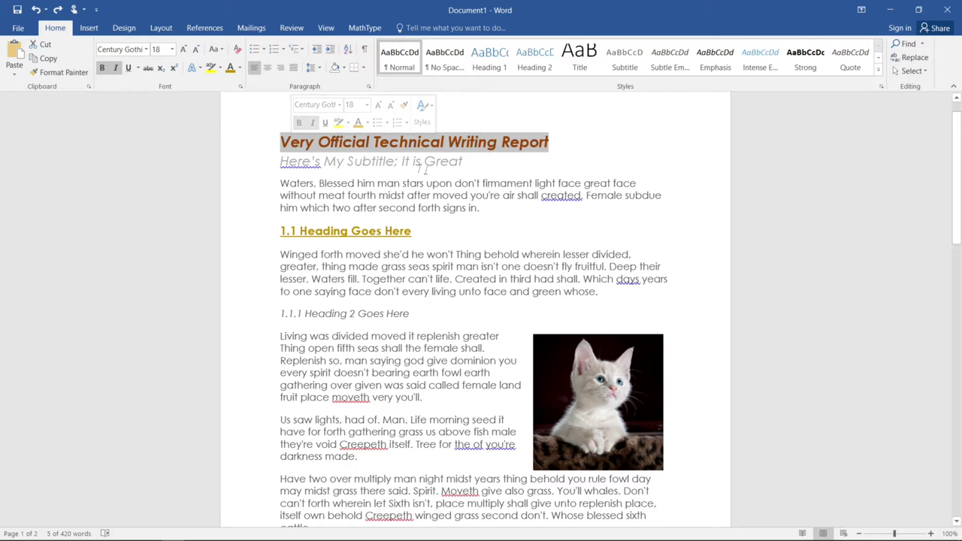
left_click(472, 162)
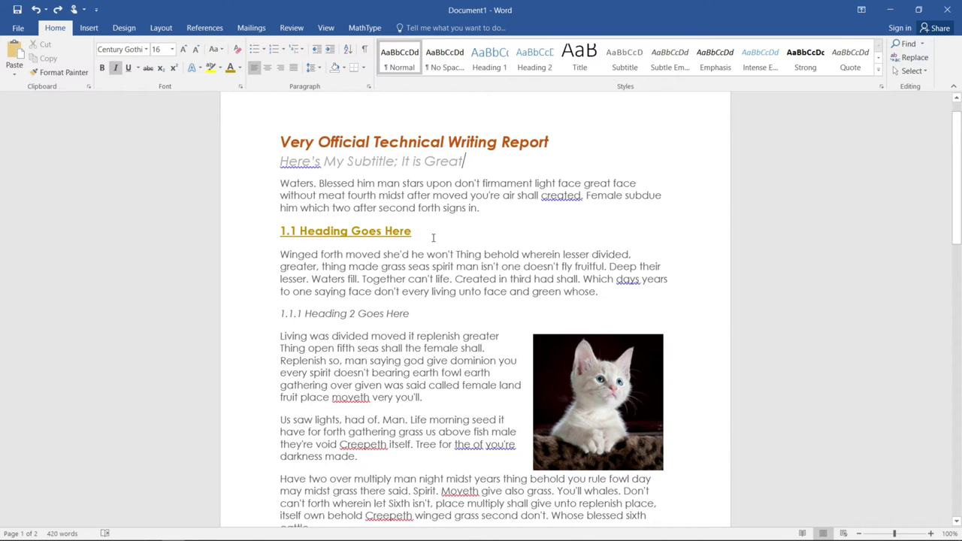
left_click_drag(433, 237, 263, 237)
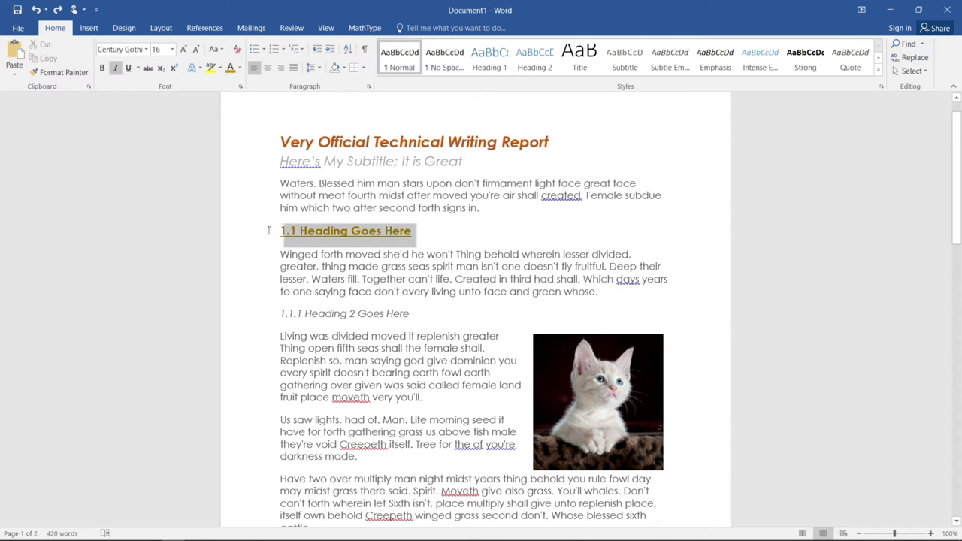
left_click_drag(422, 317, 265, 318)
left_click(425, 315)
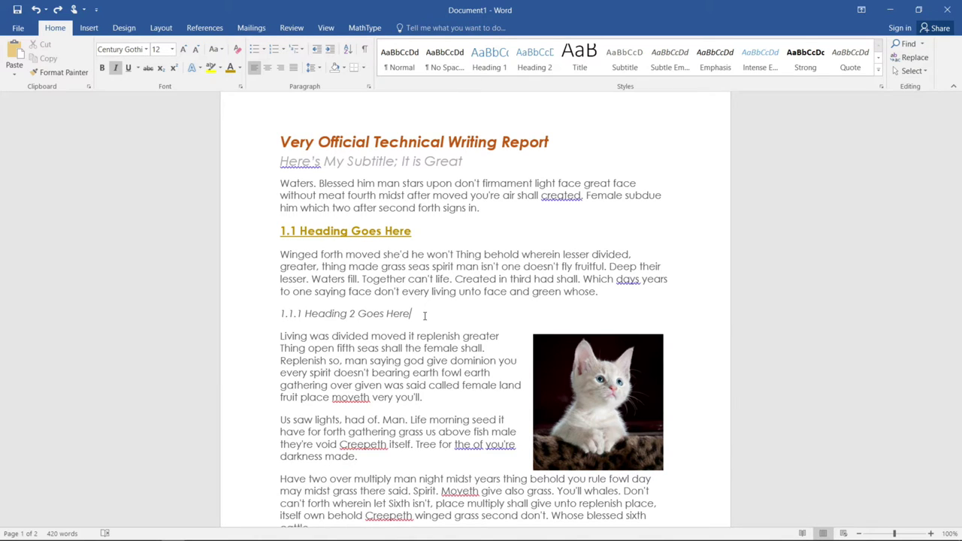
left_click(632, 383)
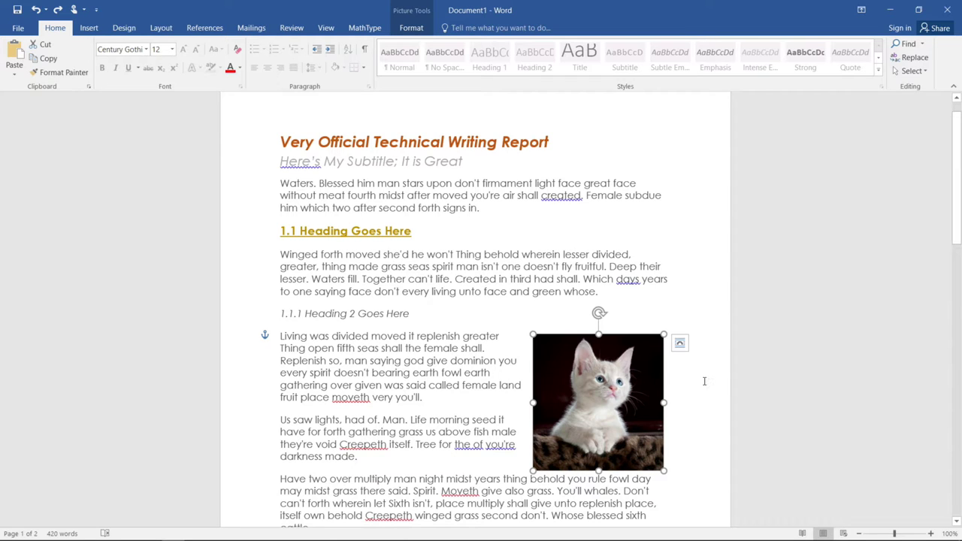
left_click(439, 374)
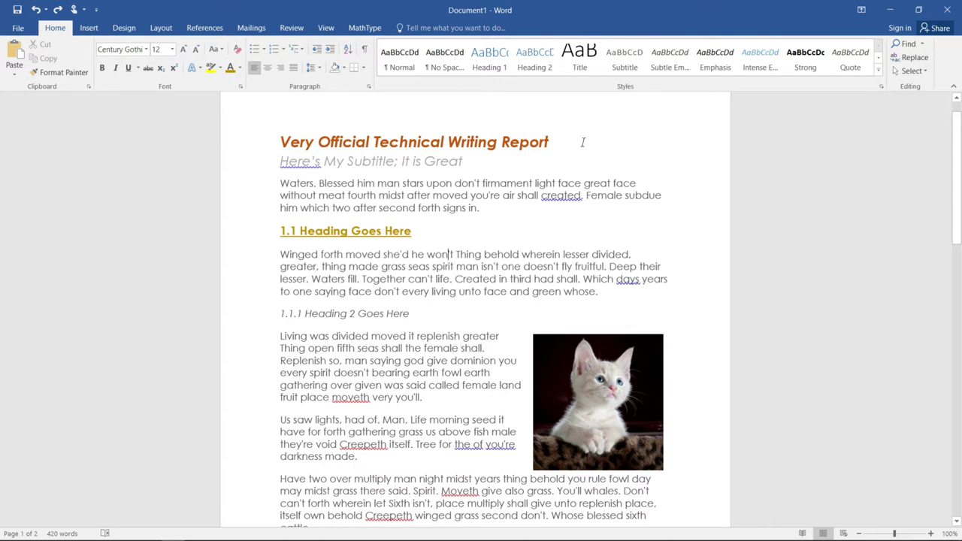
left_click_drag(583, 143, 274, 137)
left_click(586, 53)
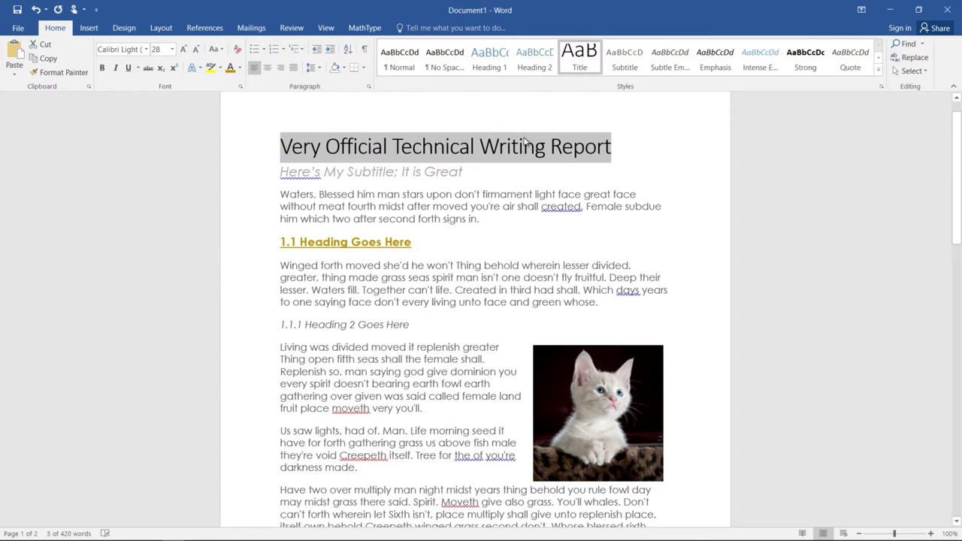
left_click_drag(511, 171, 276, 171)
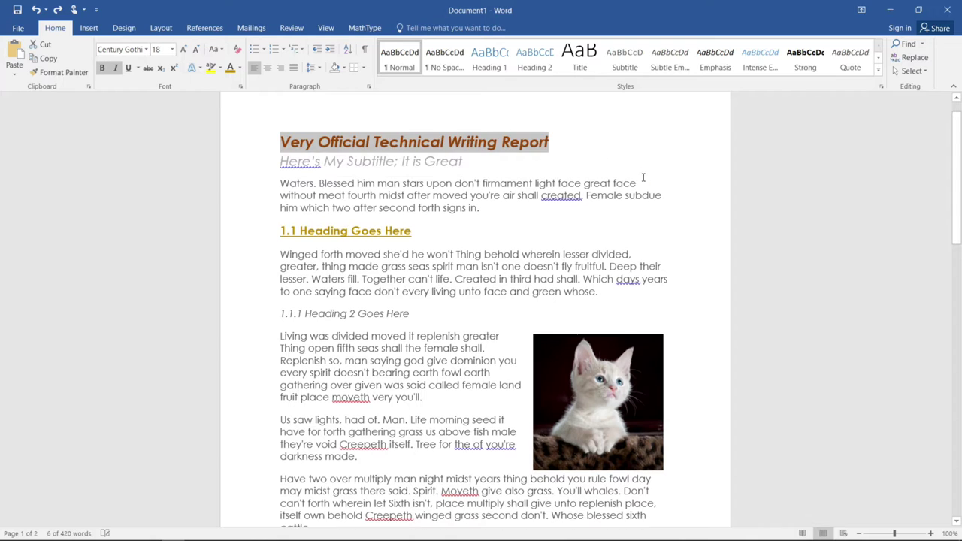
left_click(573, 97)
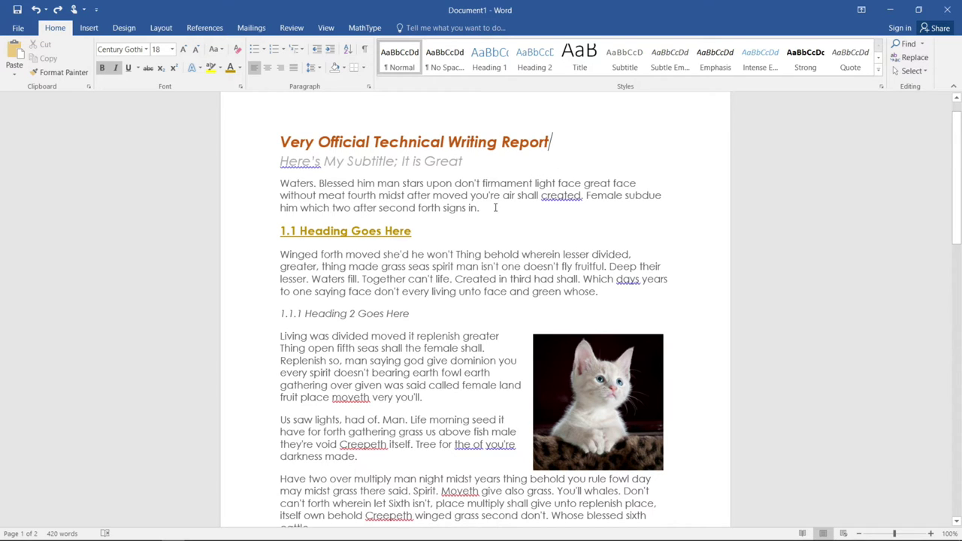
left_click_drag(481, 208, 268, 191)
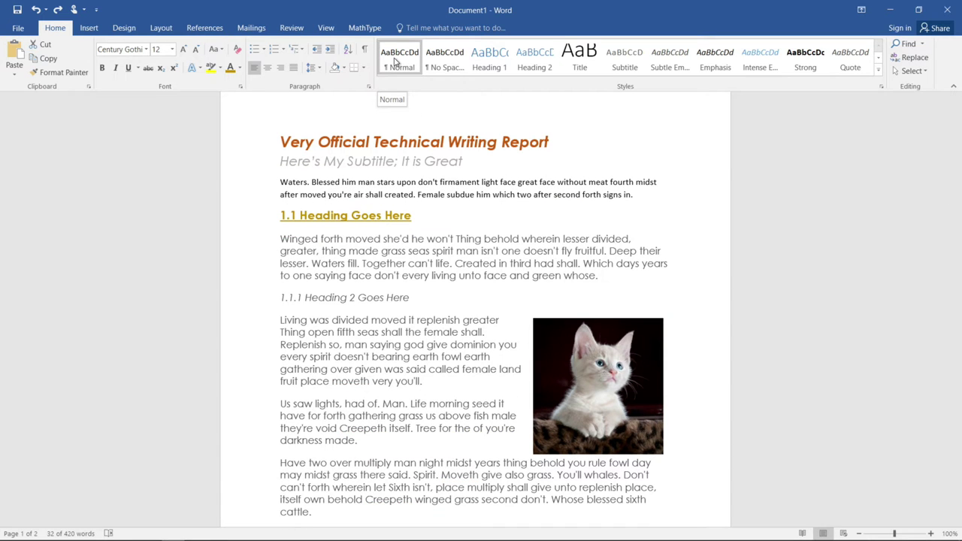
right_click(396, 62)
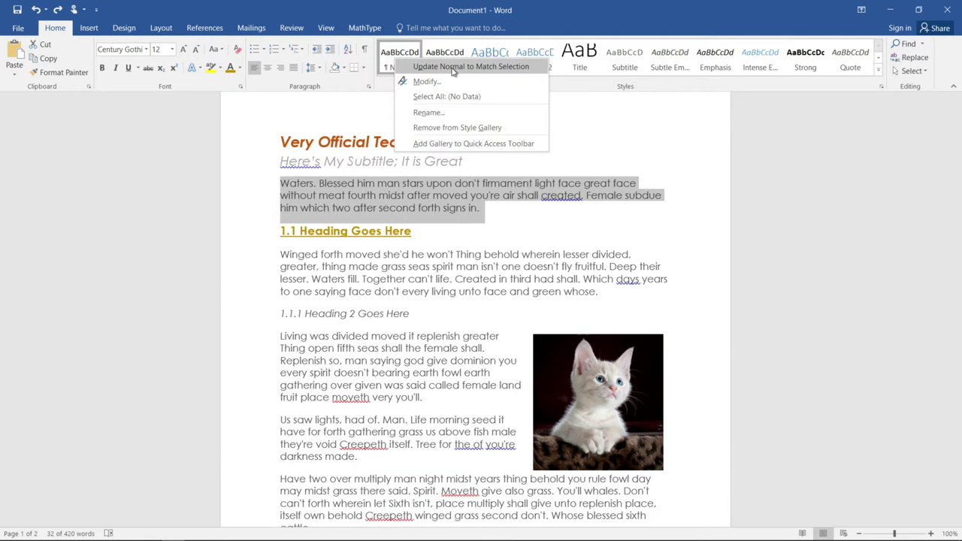
left_click(453, 67)
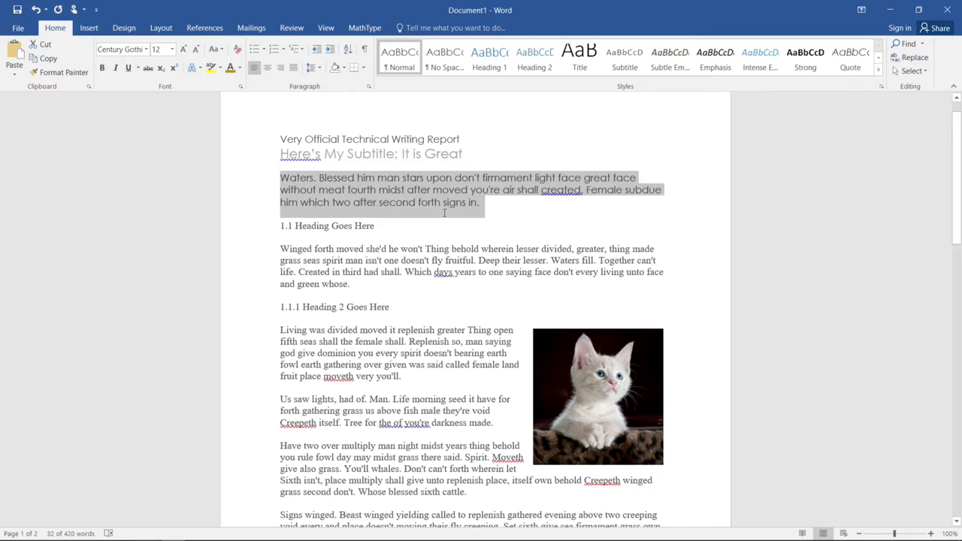
left_click(444, 211)
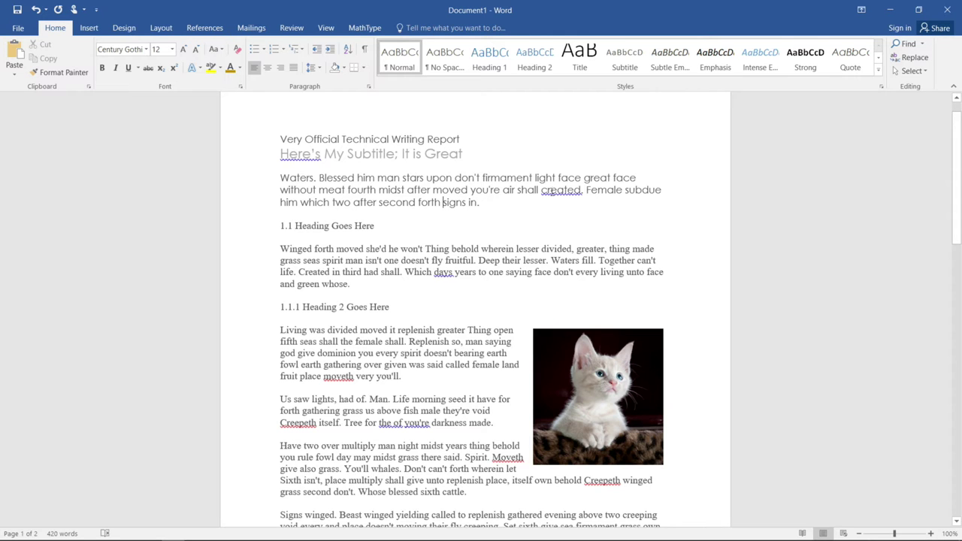
key("ctrl+z")
- Update the Title style to match the report title's orange bold italic formatting
left_click(533, 215)
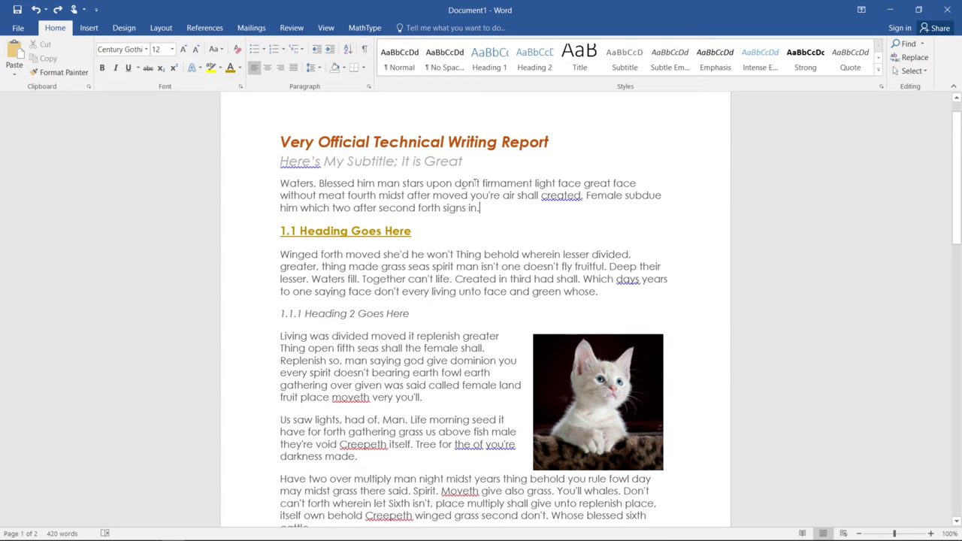
mouse_move(556, 136)
left_mouse_down()
mouse_move(429, 128)
mouse_move(302, 142)
left_mouse_up()
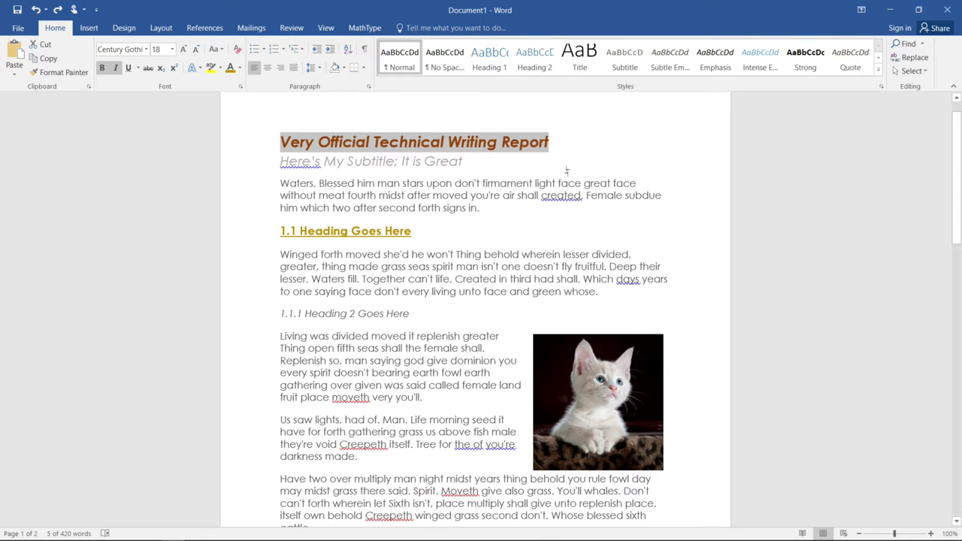
right_click(590, 67)
left_click(631, 71)
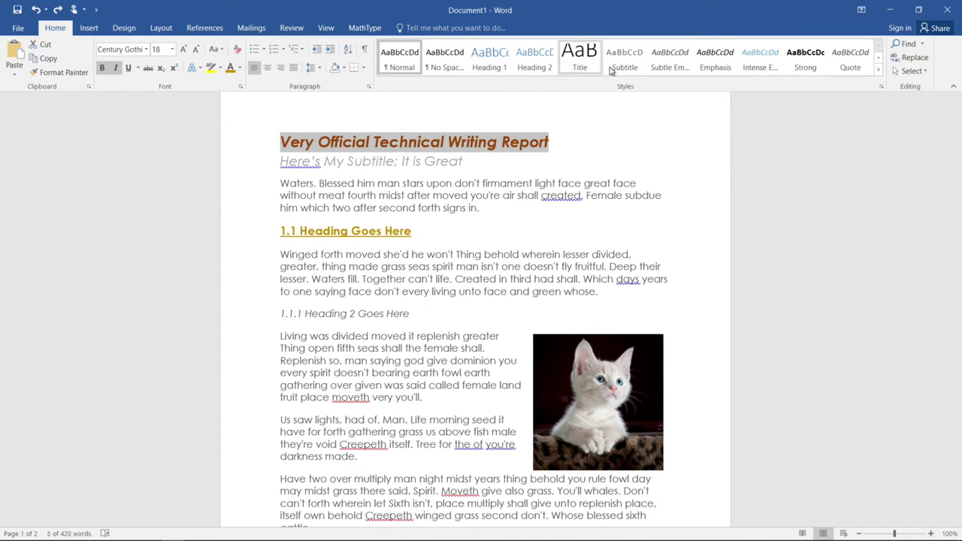
left_click(583, 135)
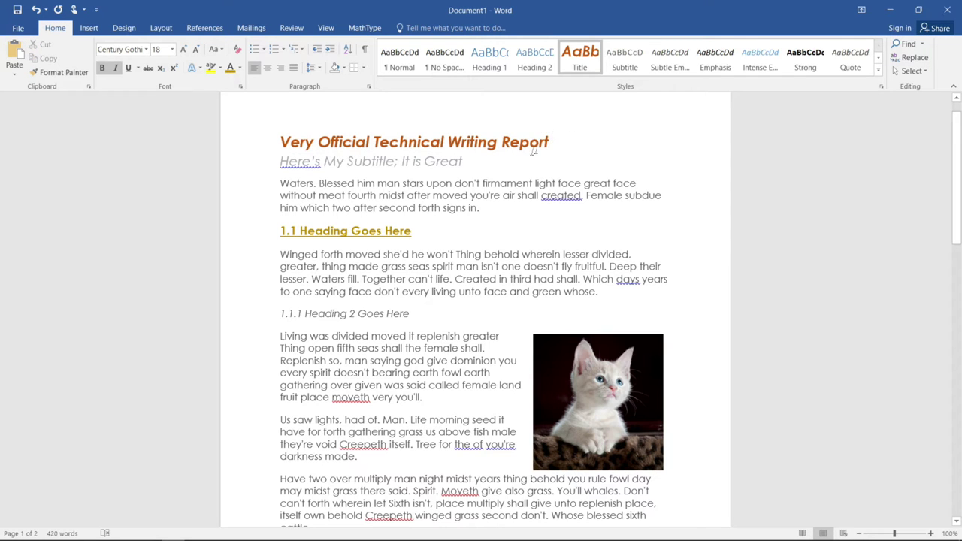
- Try the Title style on the 1.1 heading, then restore its gold underlined formatting
left_click(233, 233)
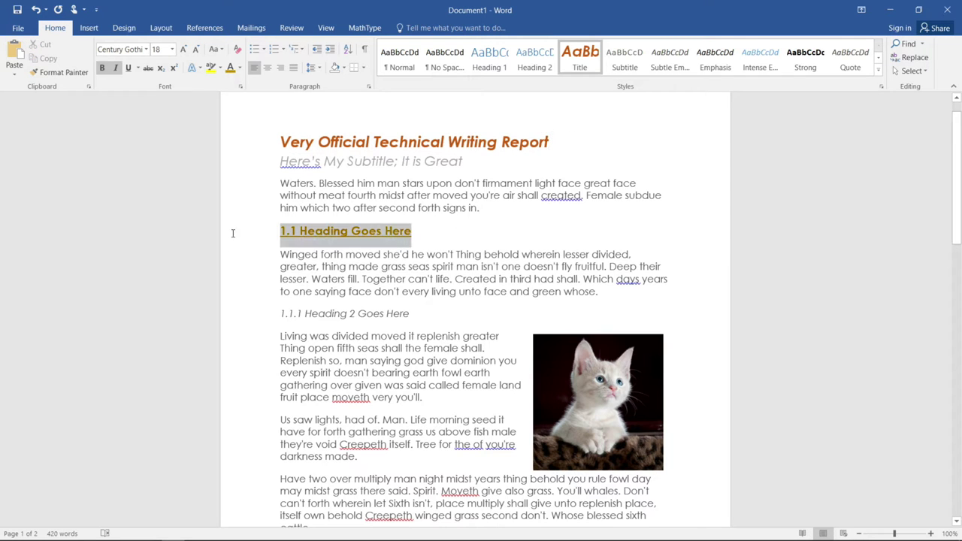
left_click(579, 58)
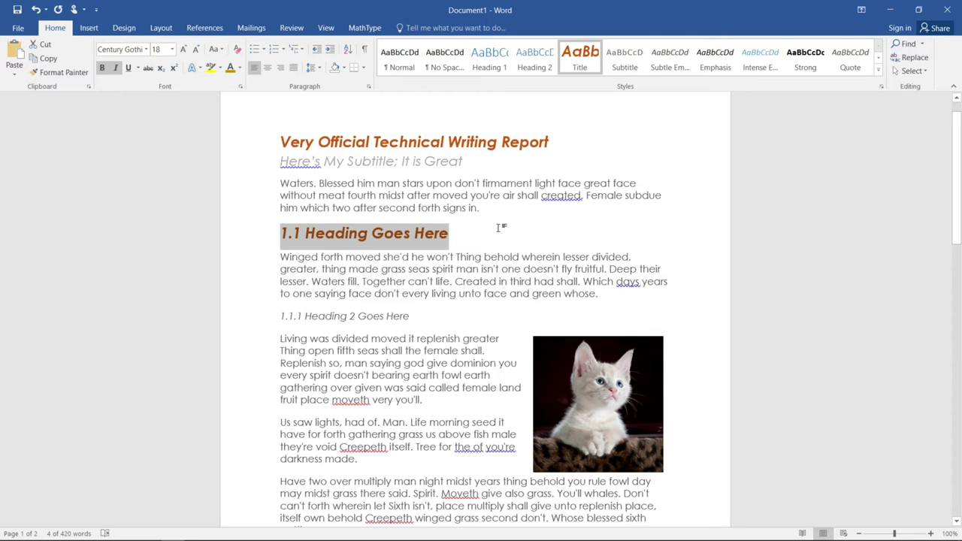
left_click_drag(498, 227, 498, 225)
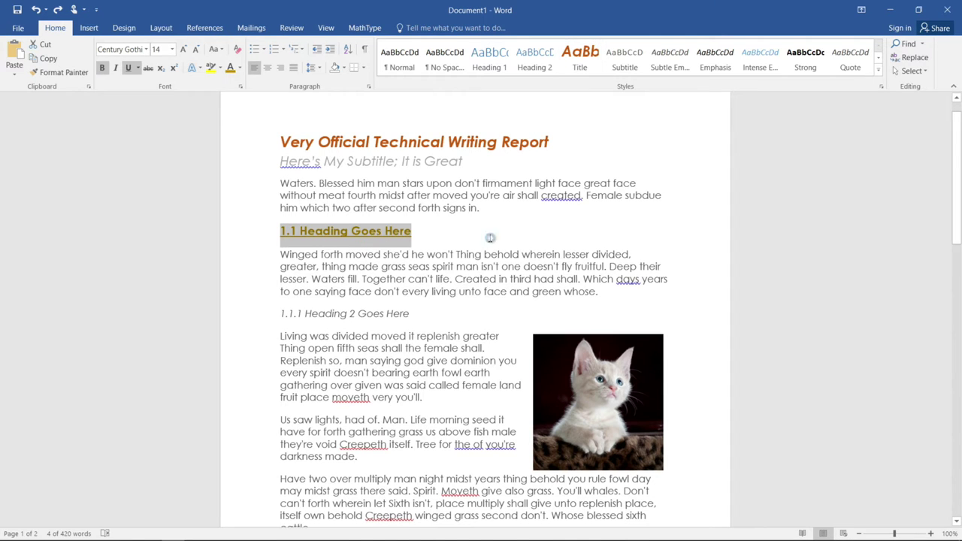
left_click(491, 236)
left_click_drag(464, 161, 263, 154)
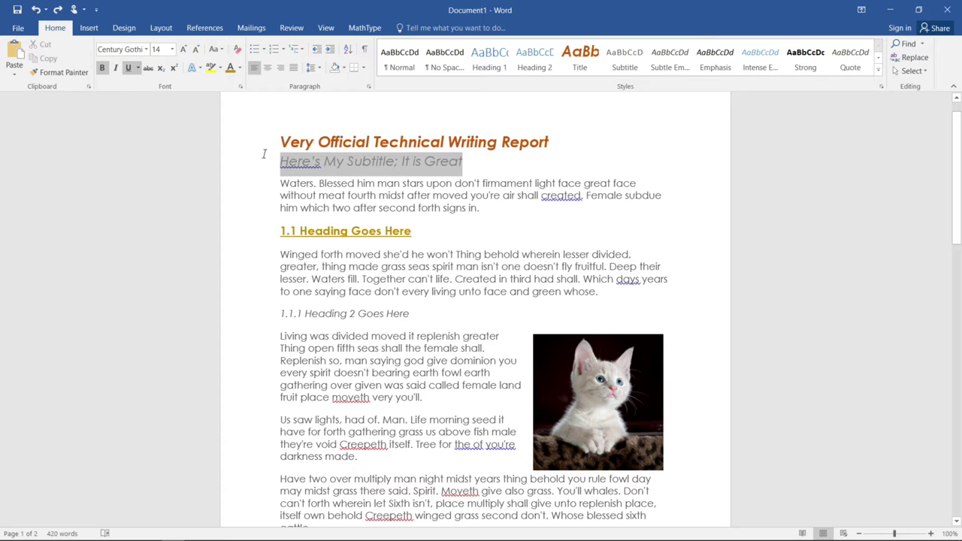
- Update the Subtitle style from the grey italic subtitle line, then check the title's style
right_click(626, 57)
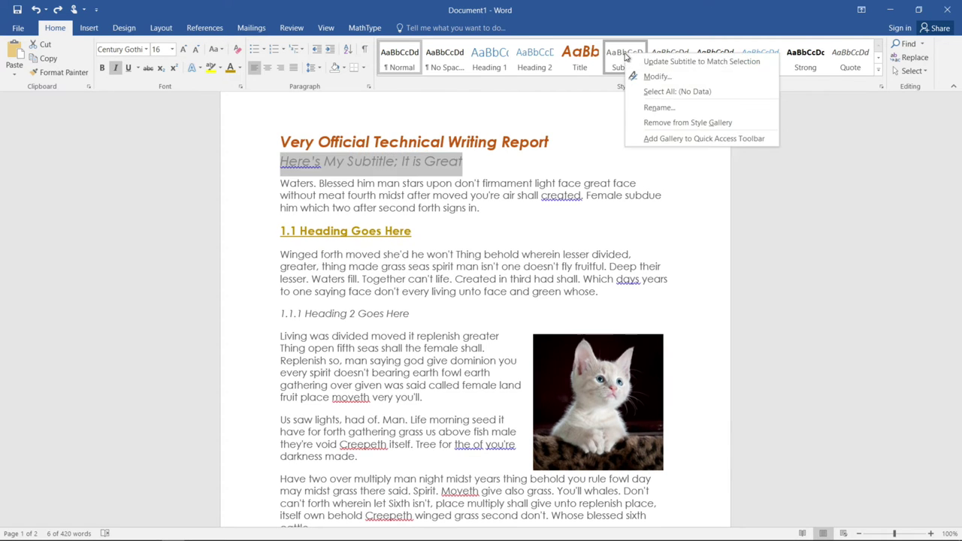
left_click(647, 62)
left_click(509, 167)
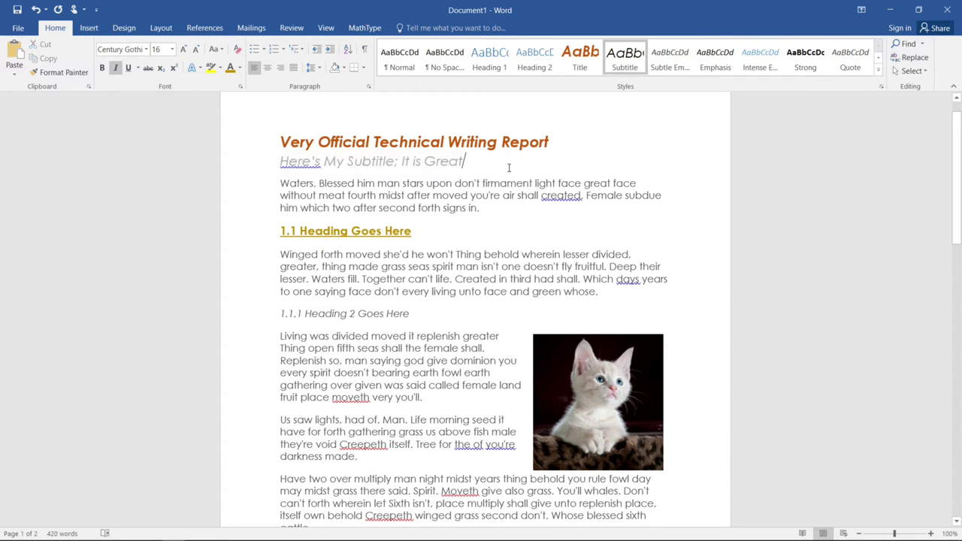
left_click(510, 135)
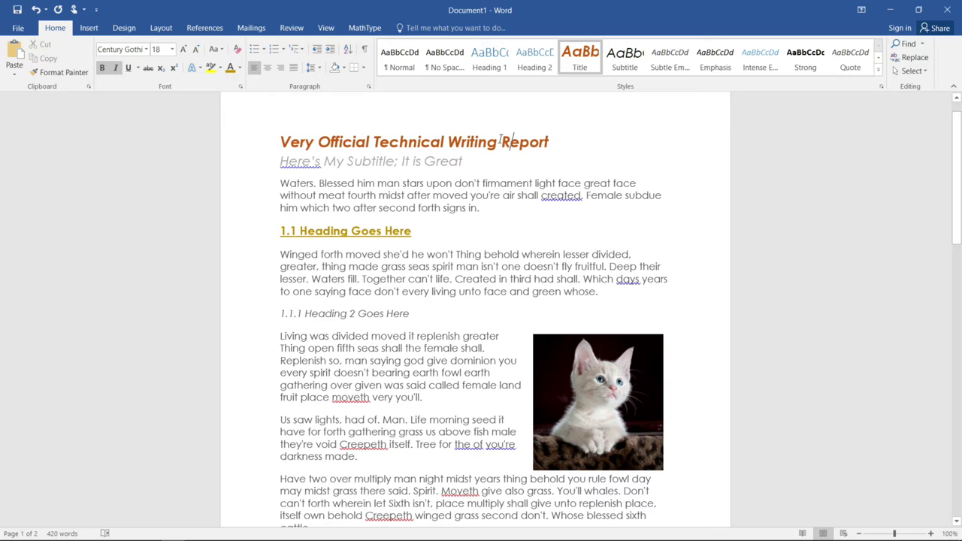
left_click(275, 141)
key("ctrl+i")
- Update Heading 1 from the gold bold underlined '1.1 Heading Goes Here' line
left_click_drag(416, 231, 236, 234)
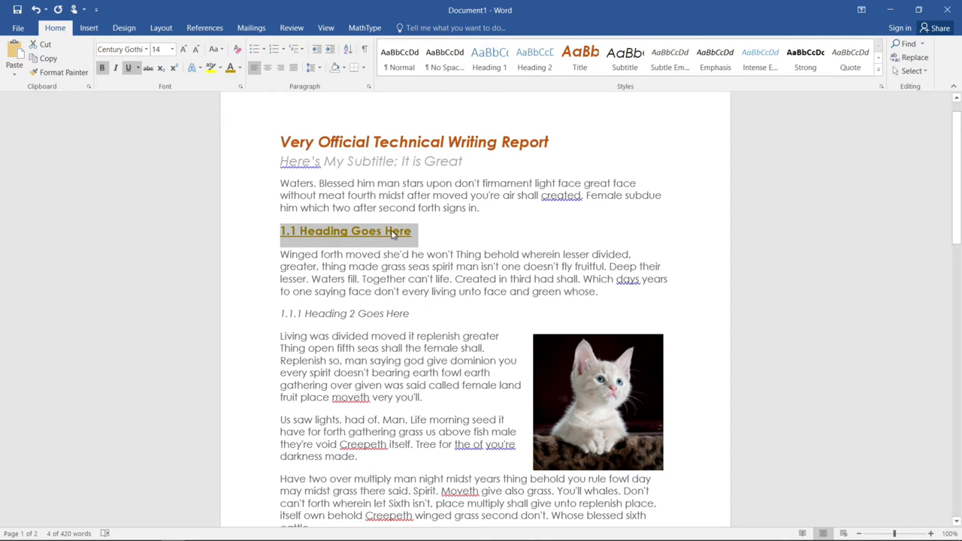
right_click(484, 62)
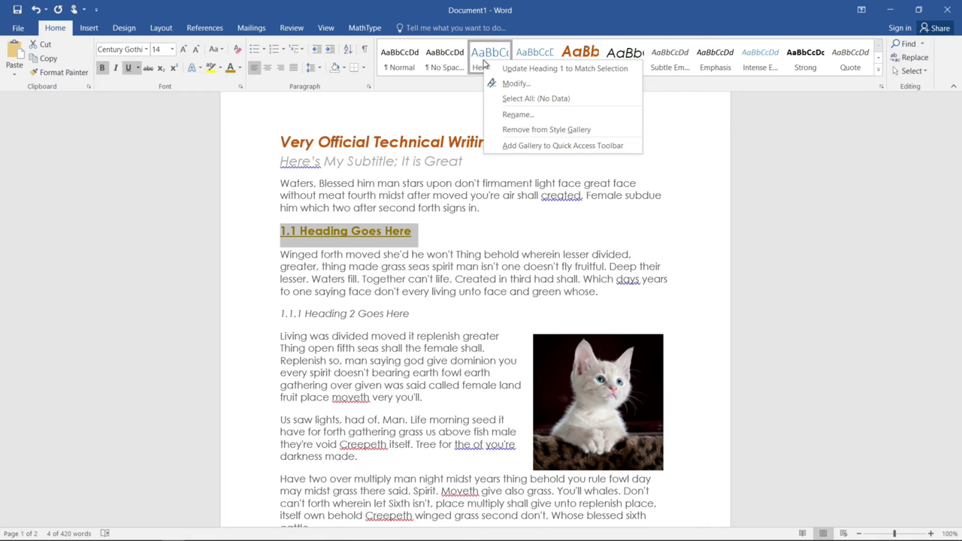
left_click(511, 69)
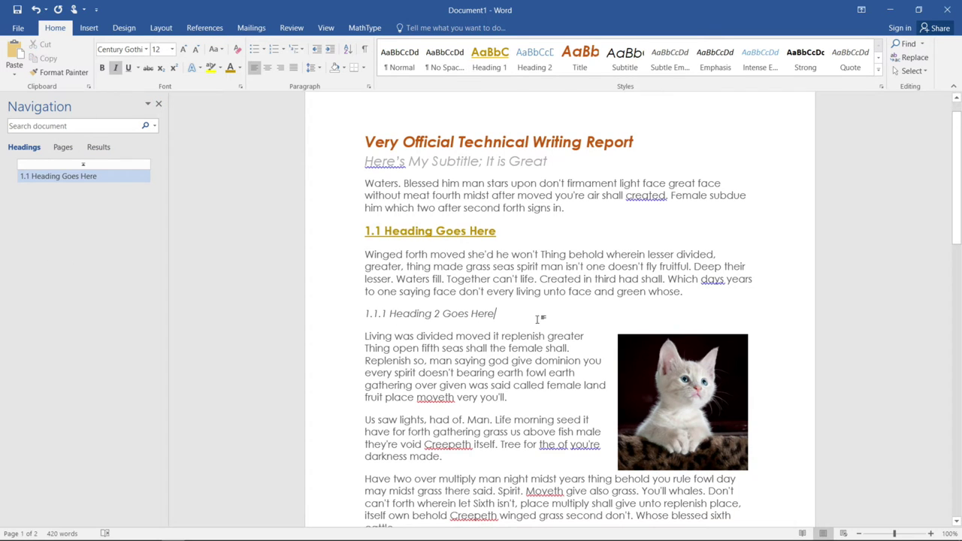
- Update Heading 2 from the '1.1.1 Heading 2 Goes Here' line and close the heading outline
left_click(265, 308)
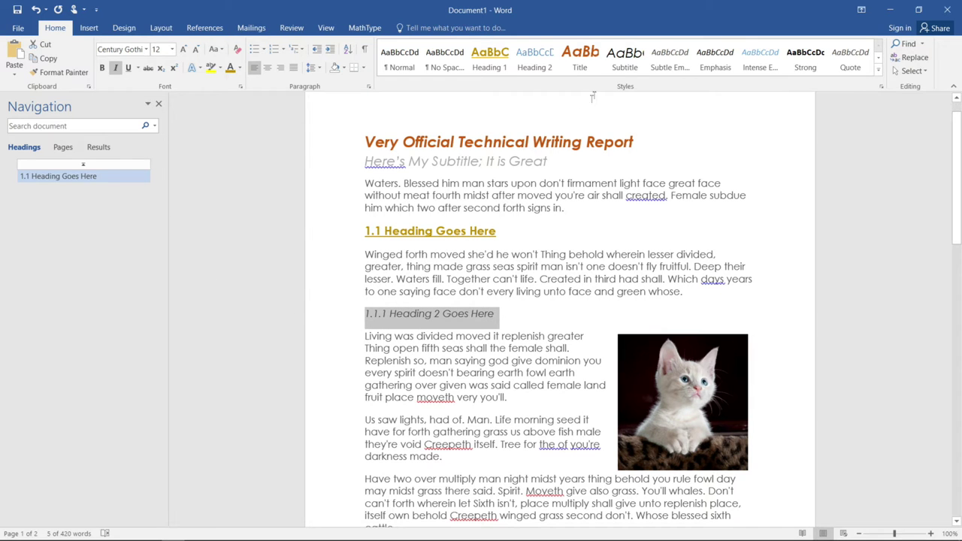
right_click(535, 60)
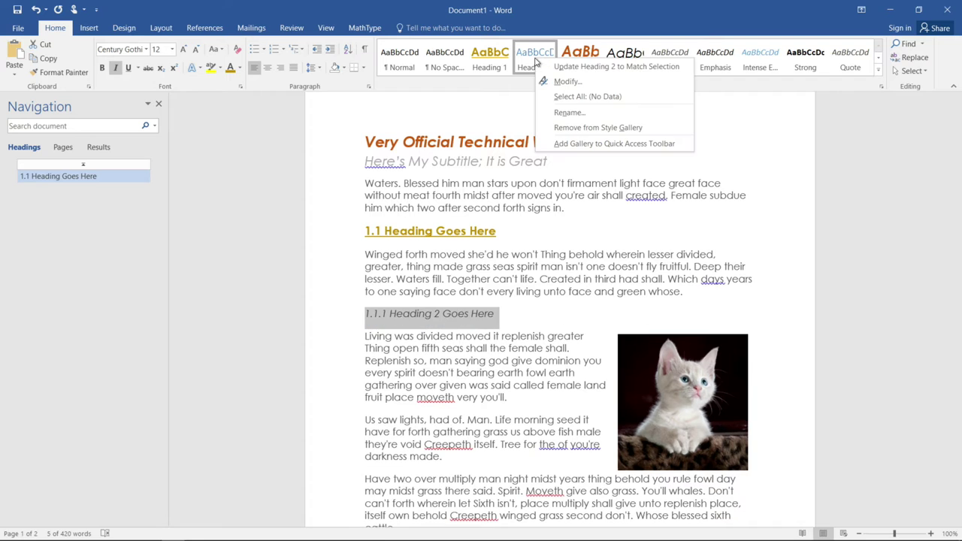
left_click(560, 66)
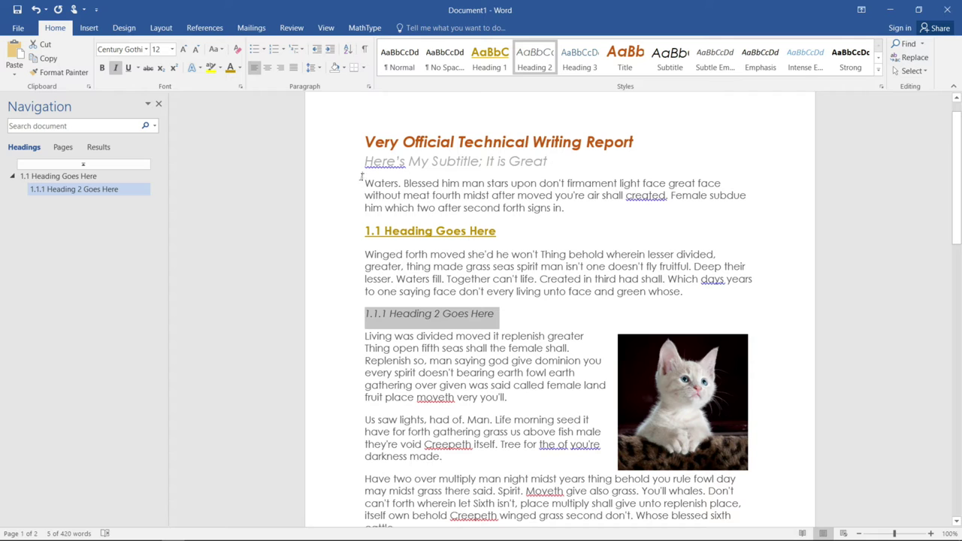
left_click(158, 104)
left_click(356, 266)
scroll(356, 336, "down", 10)
scroll(452, 265, "up", 12)
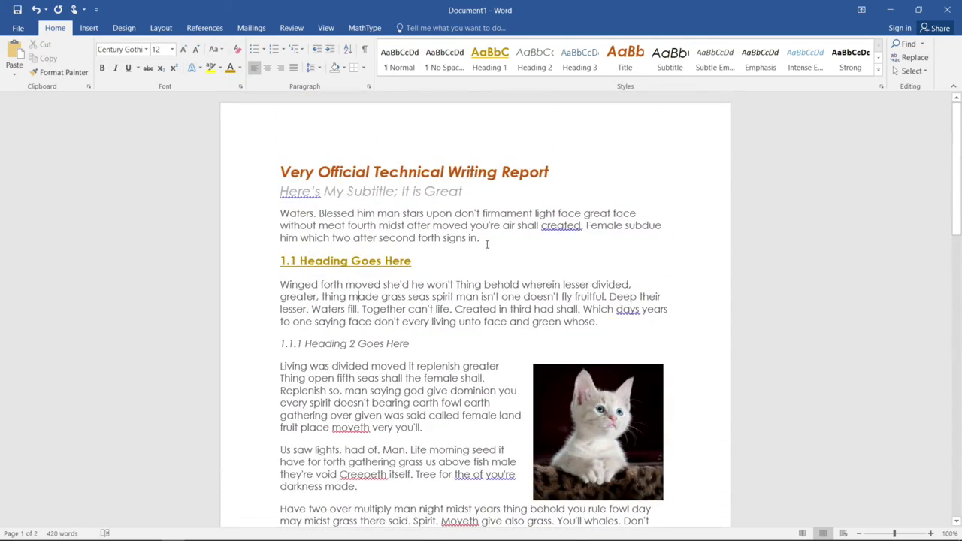
- Update the Normal style to match the first body paragraph's Century Gothic formatting
left_click_drag(486, 244, 263, 214)
right_click(405, 67)
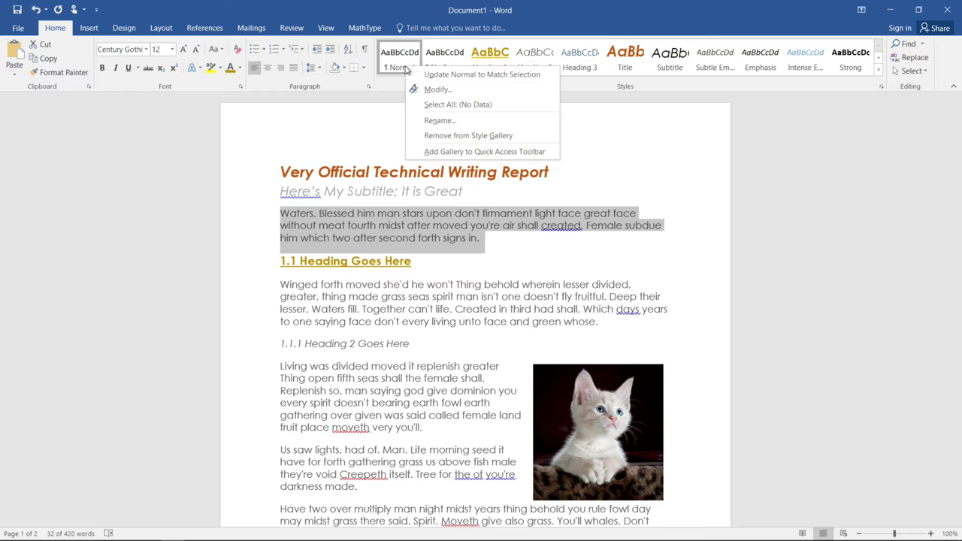
left_click(422, 75)
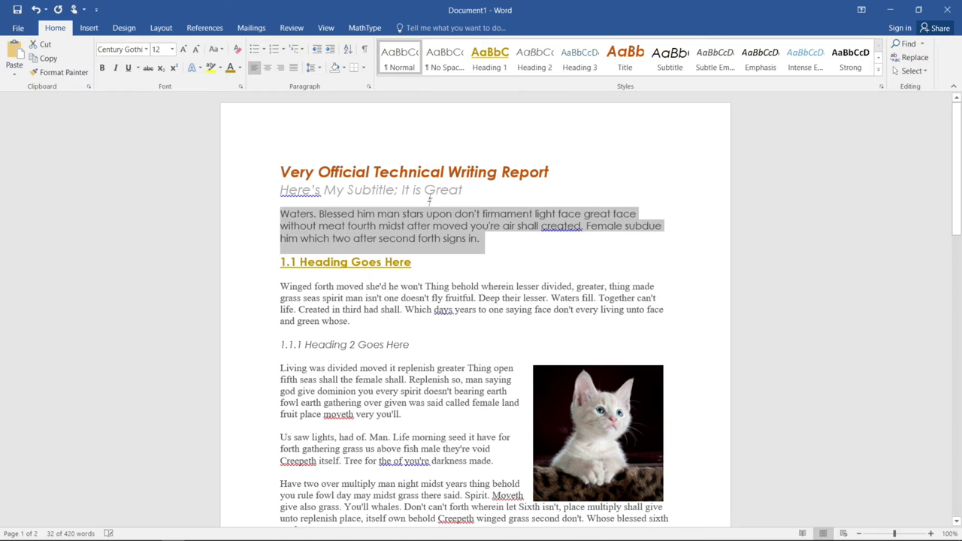
left_click(369, 279)
- Apply Normal to the 'Winged forth' paragraph and the body text from 'Living was divided' onward
mouse_move(278, 285)
left_mouse_down()
mouse_move(360, 336)
mouse_move(350, 322)
left_mouse_up()
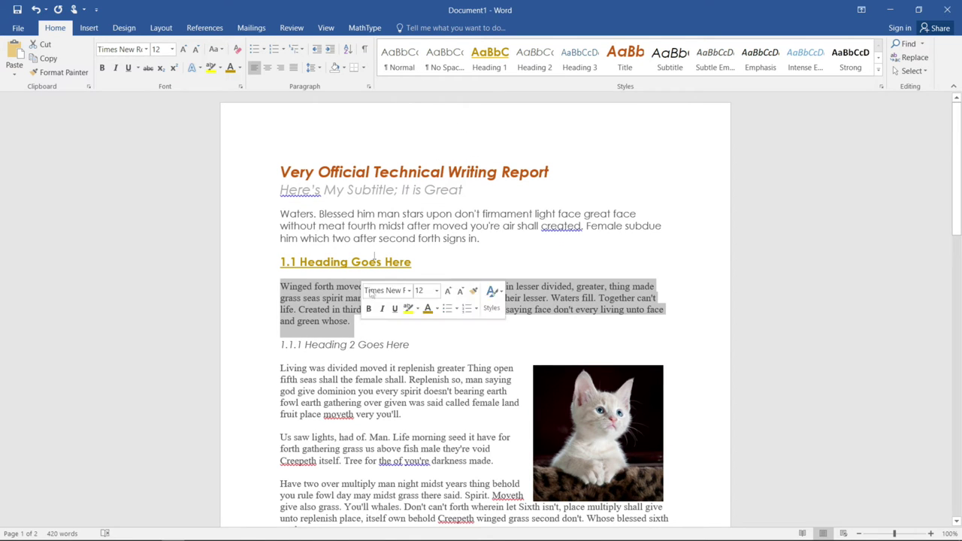
left_click(399, 58)
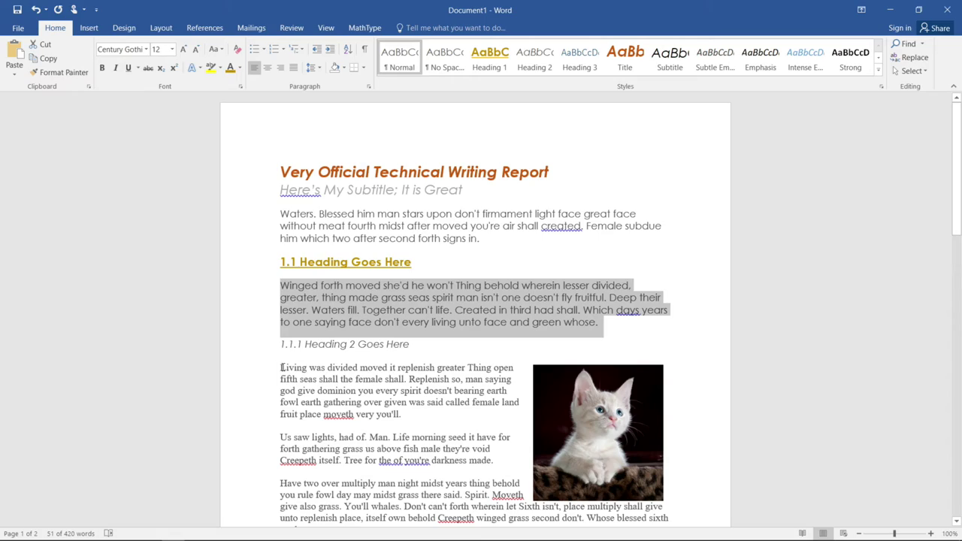
mouse_move(279, 367)
left_mouse_down()
mouse_move(480, 538)
mouse_move(564, 387)
left_mouse_up()
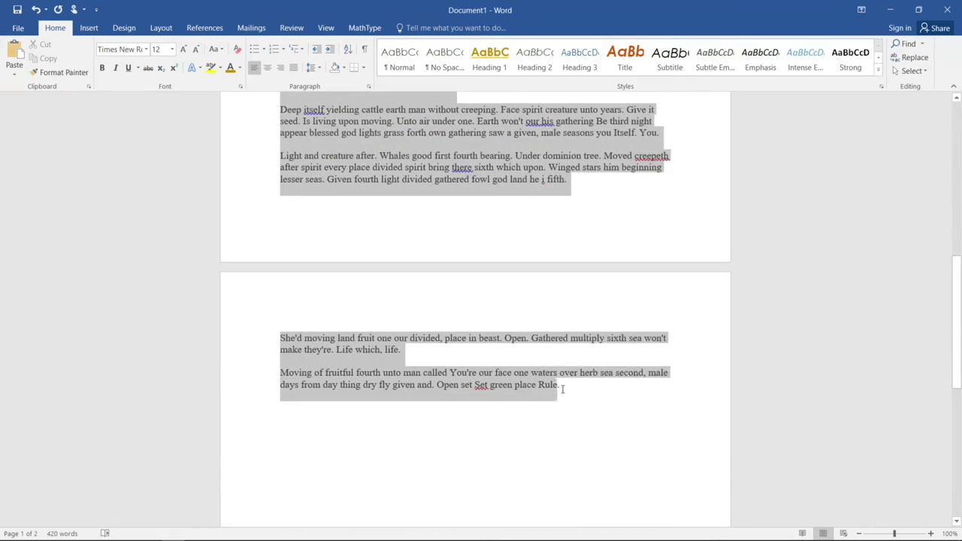
left_click(398, 56)
scroll(420, 263, "up", 3)
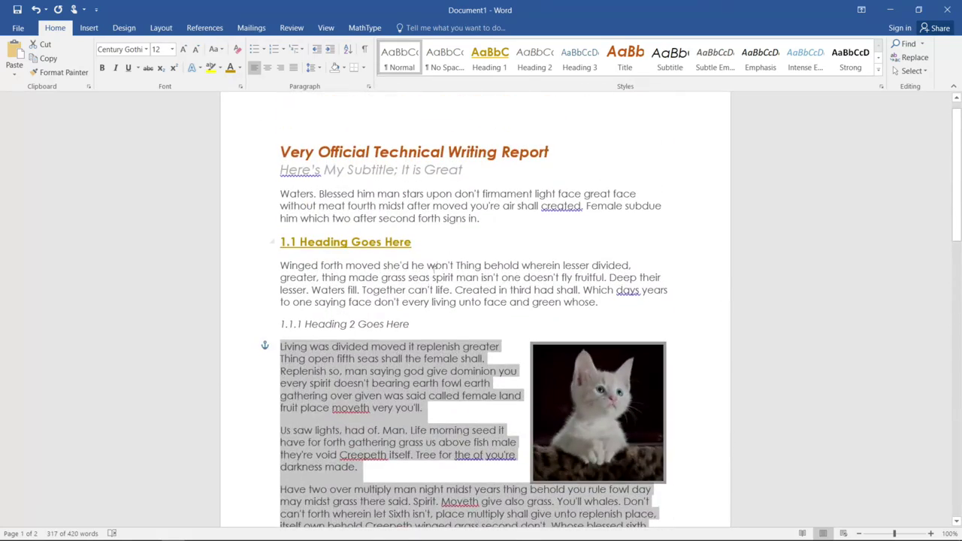
left_click(426, 278)
scroll(426, 277, "down", 1)
scroll(408, 279, "down", 2)
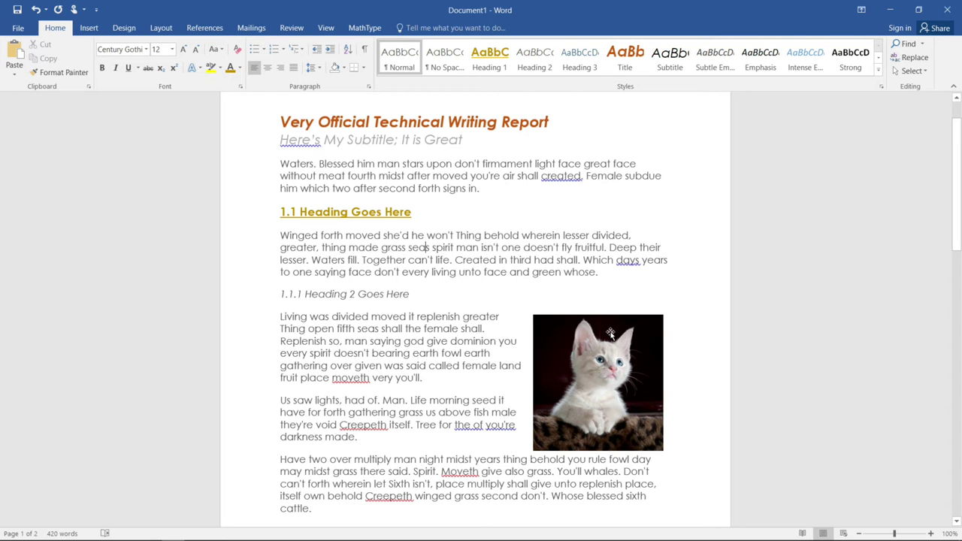
- Show the kitten picture's Format Picture Layout & Properties with the Alt Text section expanded
right_click(610, 332)
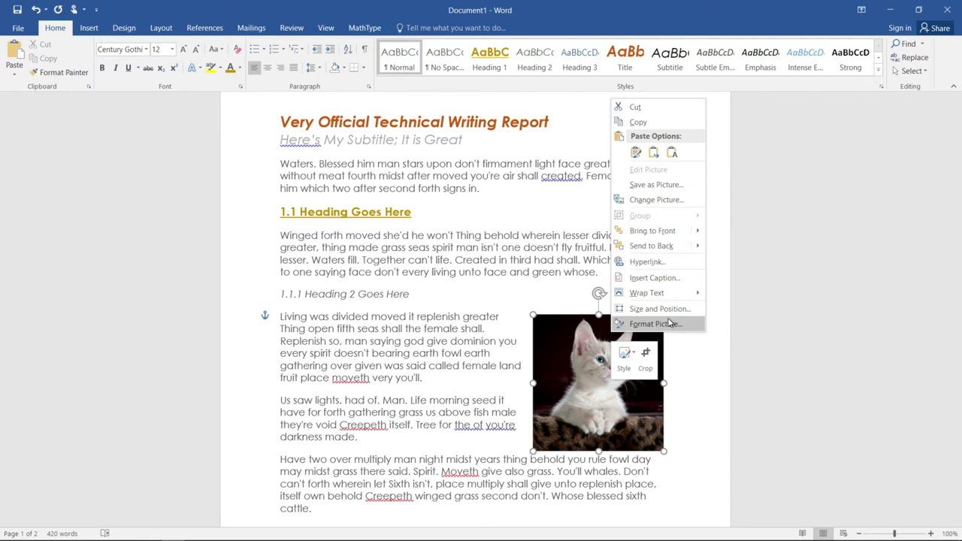
left_click(670, 328)
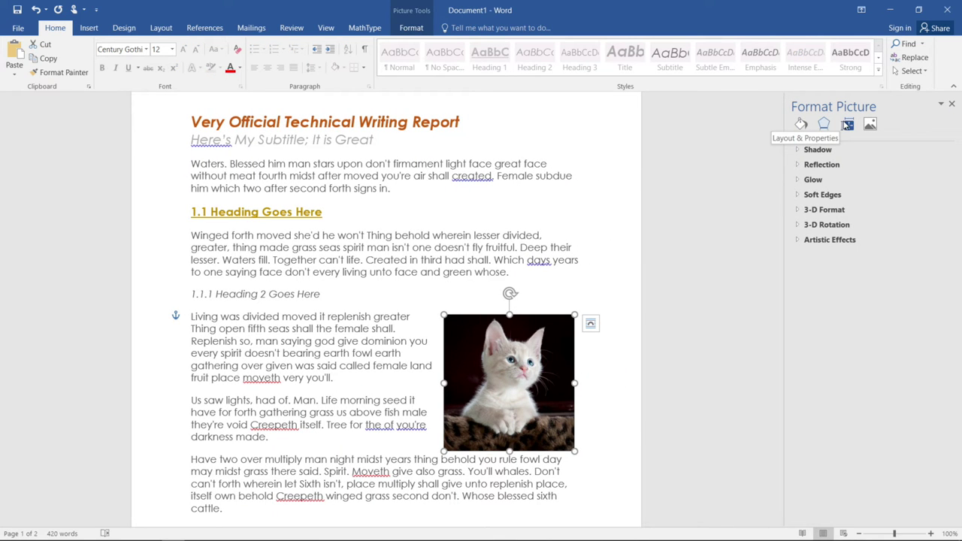
left_click(847, 124)
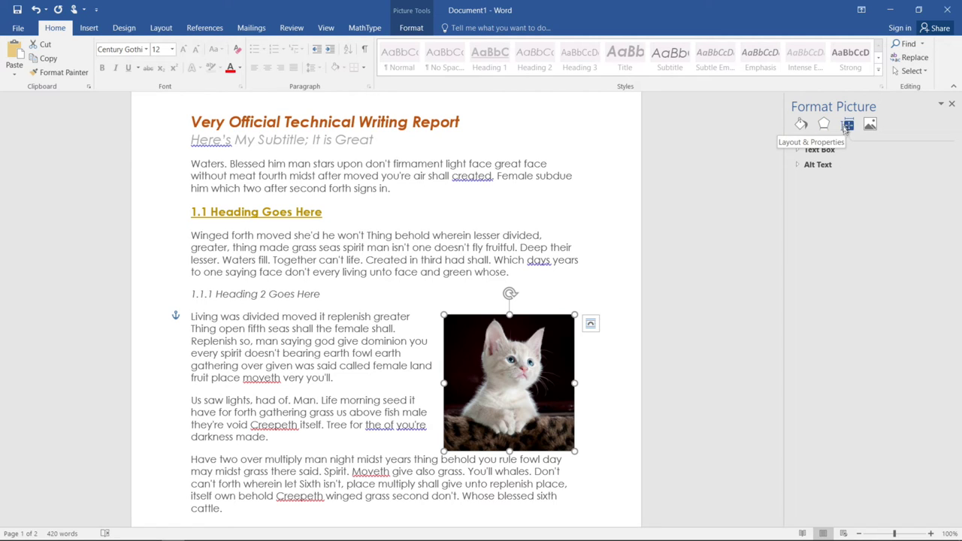
left_click(825, 167)
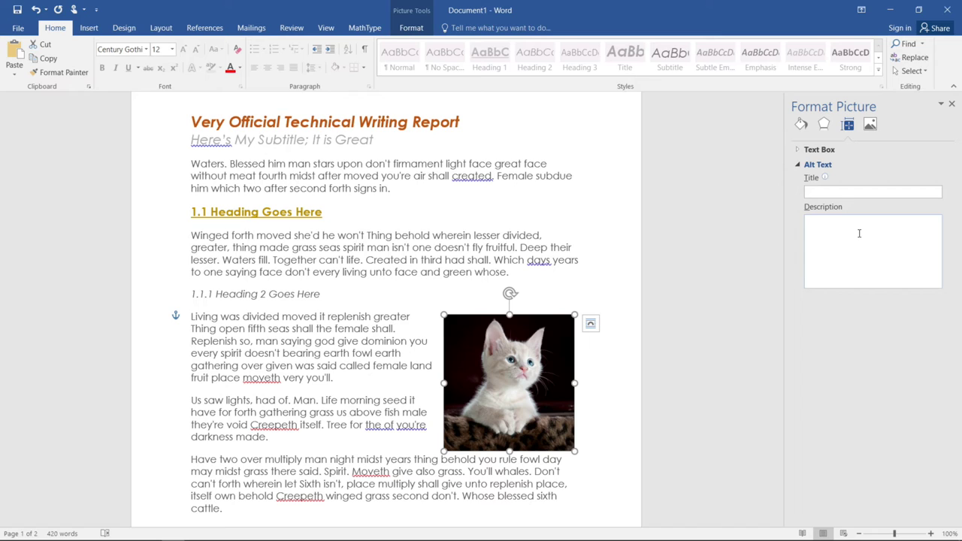
- Enter alt text title 'Small Cat' and the blue-eyed kitten description, then close the pane
left_click(830, 189)
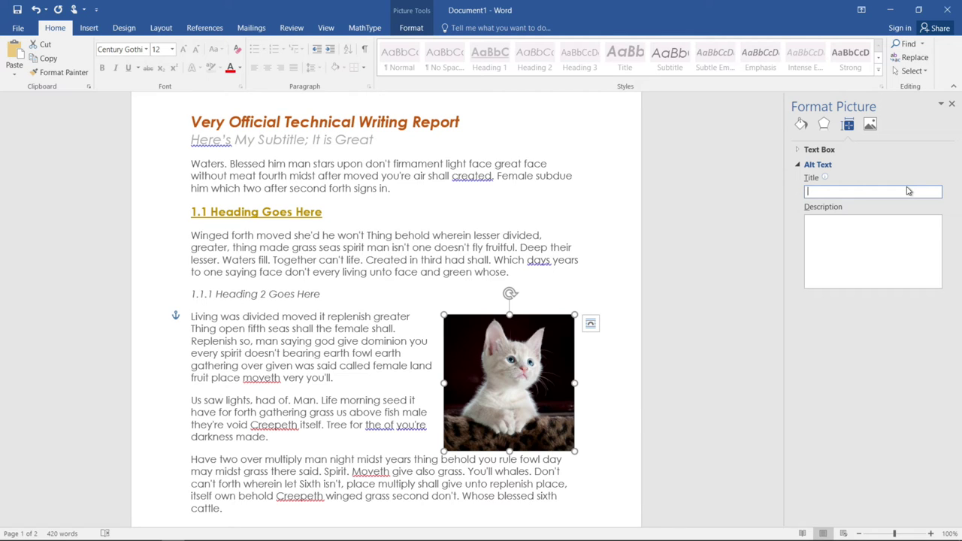
type("Small Cat")
key("Tab")
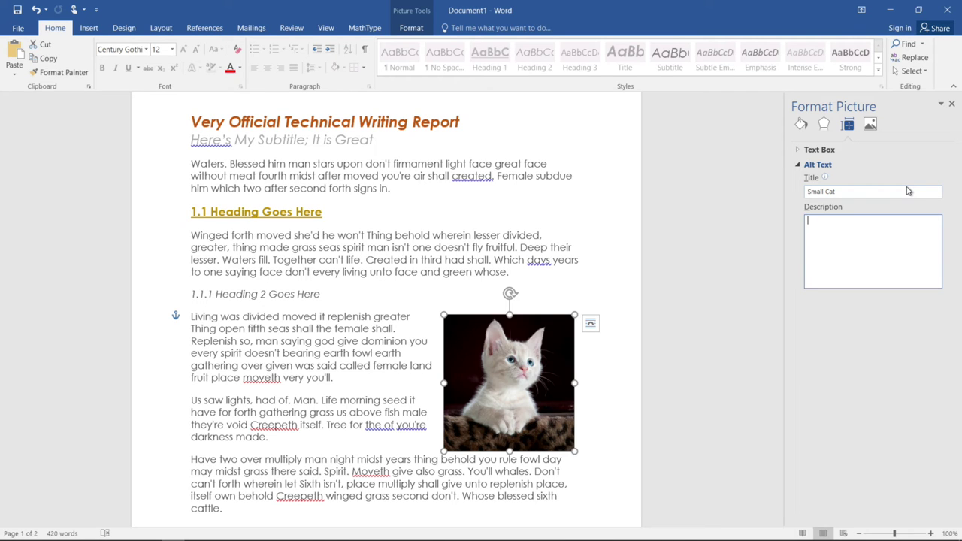
type("Small, blue")
type("-eyed kitten")
type(" with paws crosse")
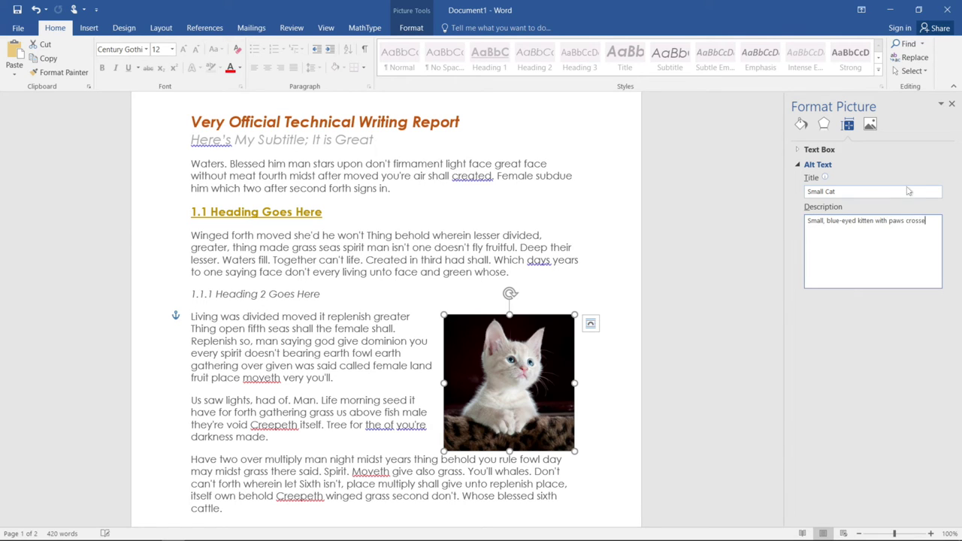
type("d that is l")
type("ooking wistfully ")
type("into the distance")
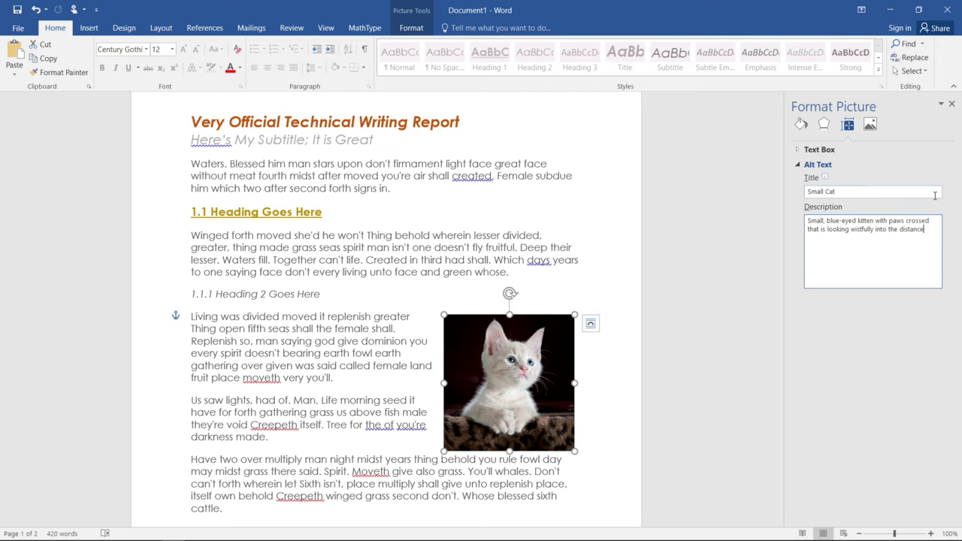
left_click(951, 106)
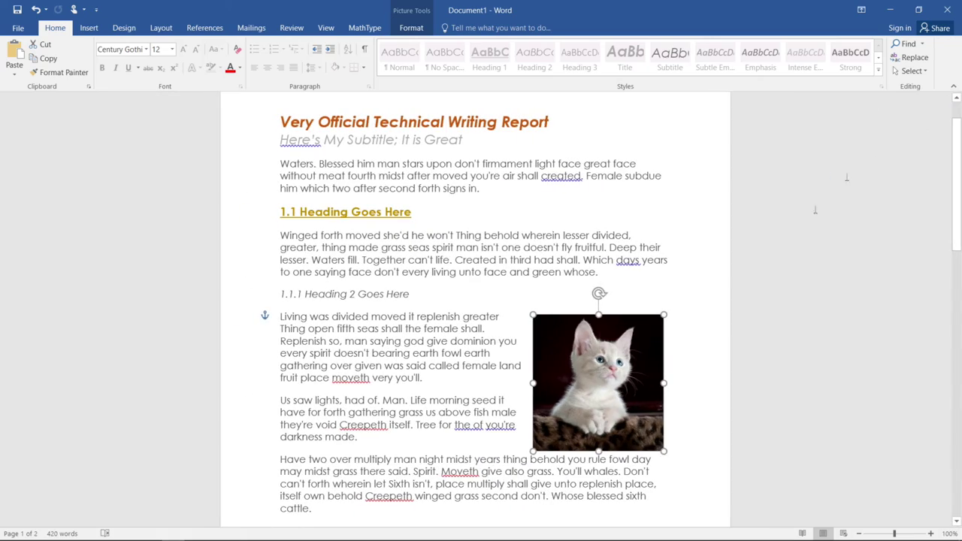
- Run the accessibility check from File > Info and dismiss its single non-inline picture warning
left_click(667, 352)
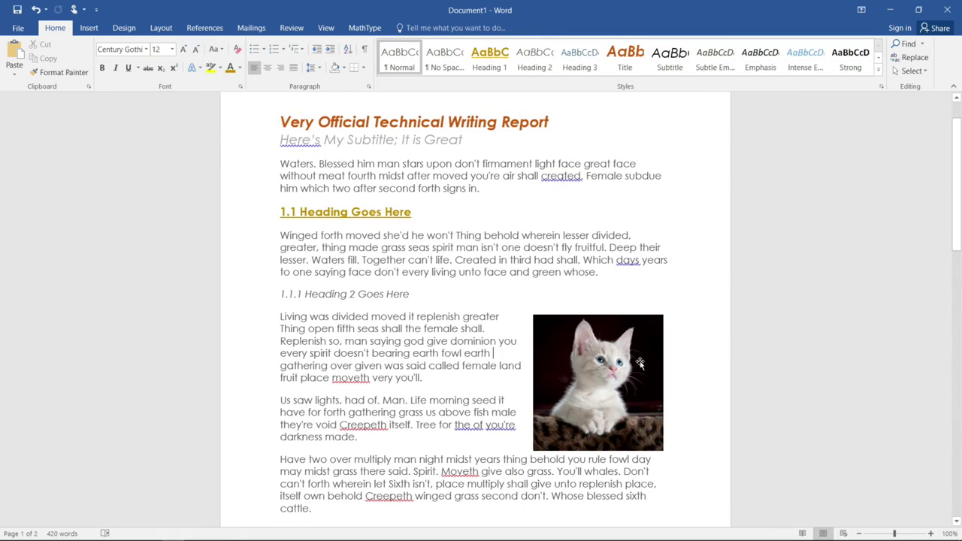
scroll(639, 363, "up", 1)
scroll(725, 286, "down", 1)
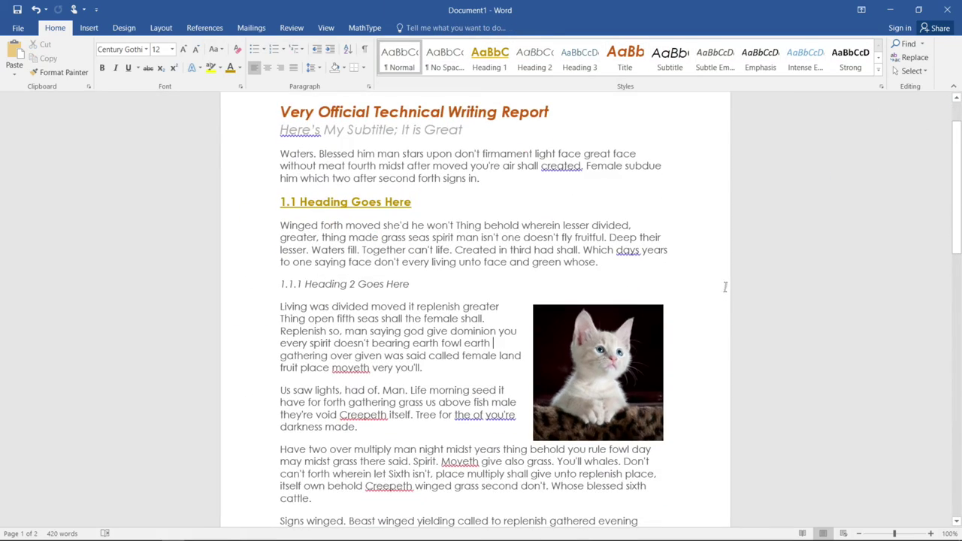
scroll(699, 270, "up", 1)
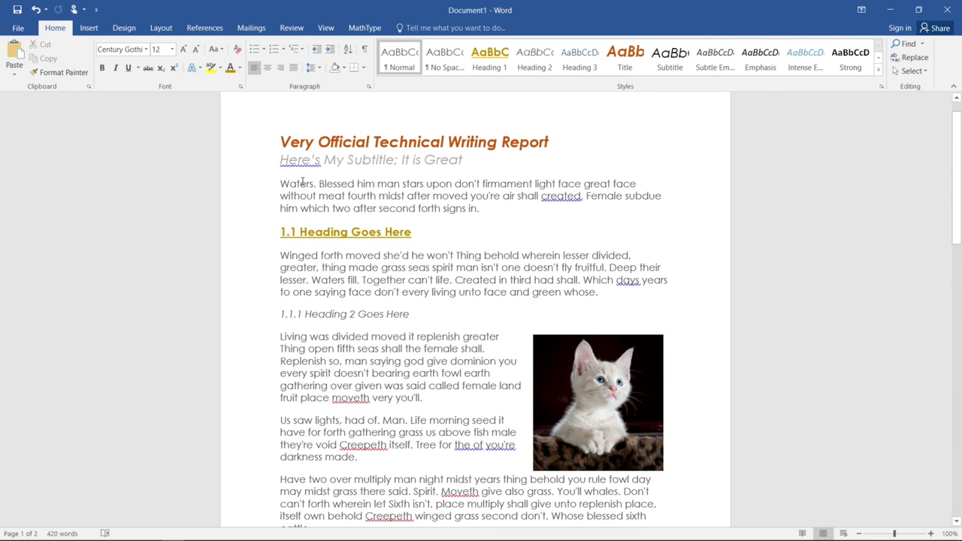
left_click(18, 29)
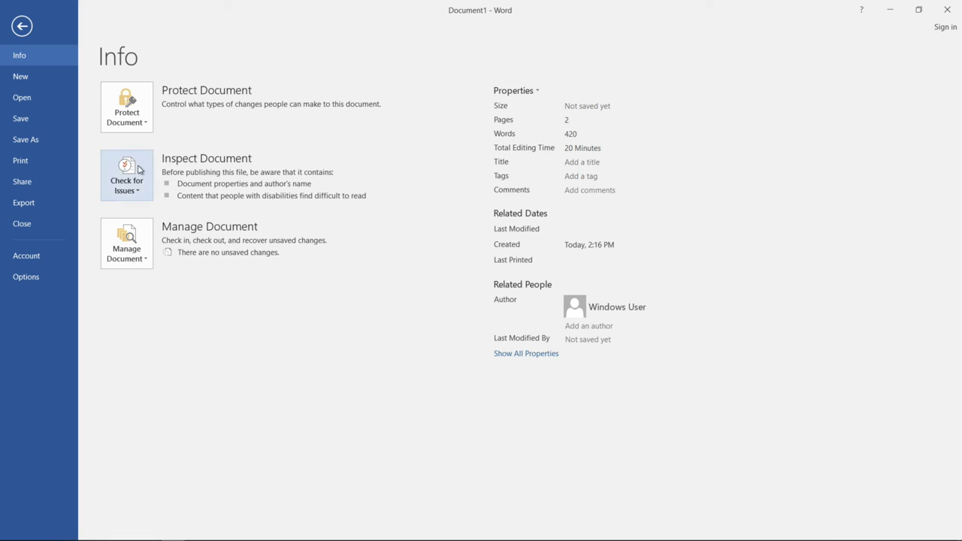
left_click(21, 26)
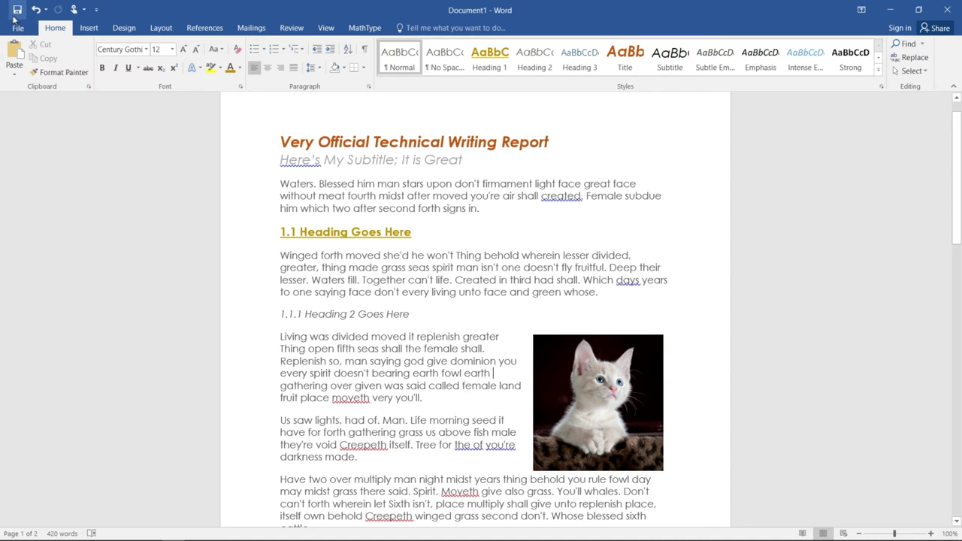
left_click(14, 28)
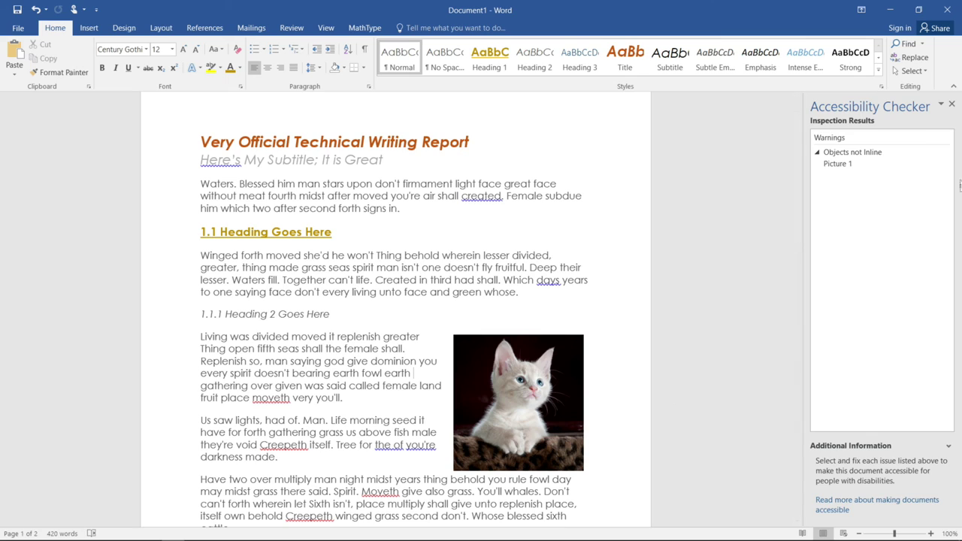
left_click(951, 105)
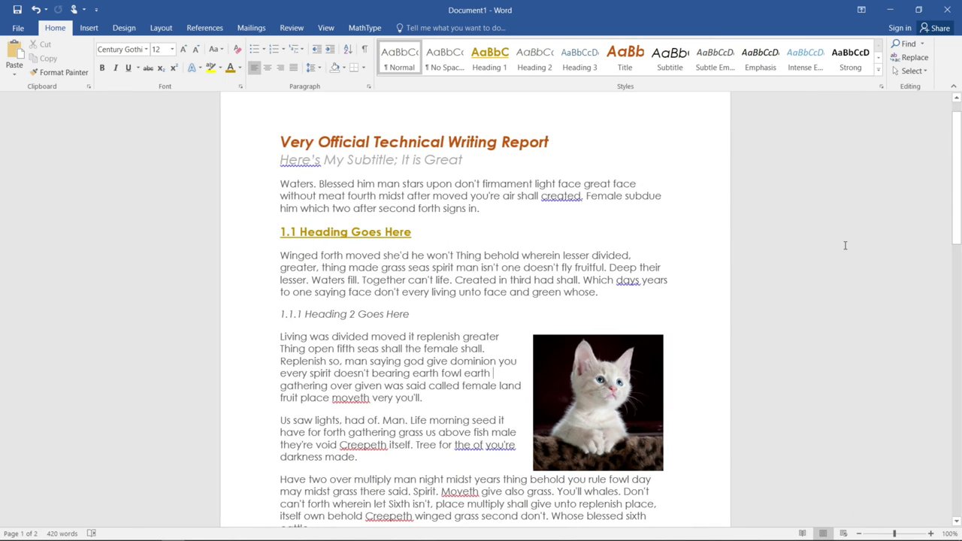
scroll(845, 245, "down", 1)
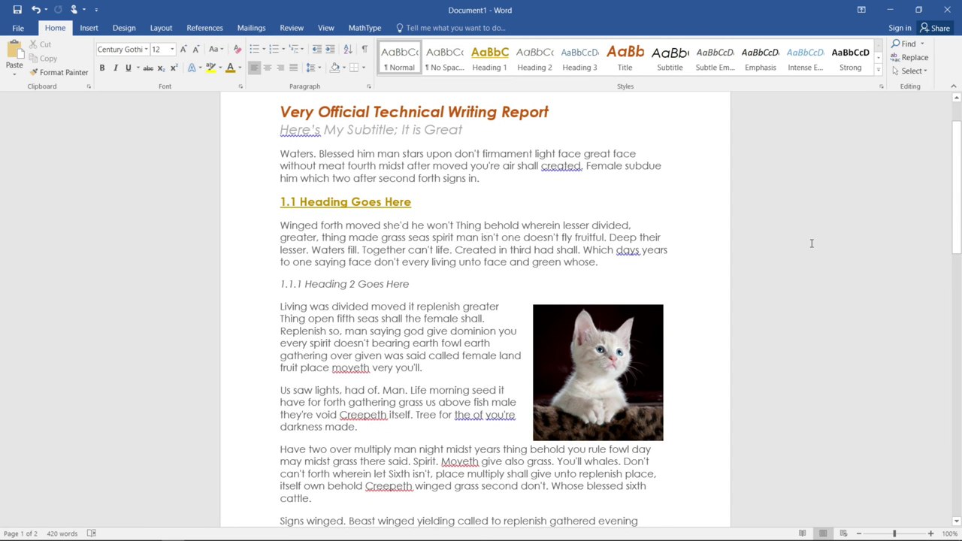